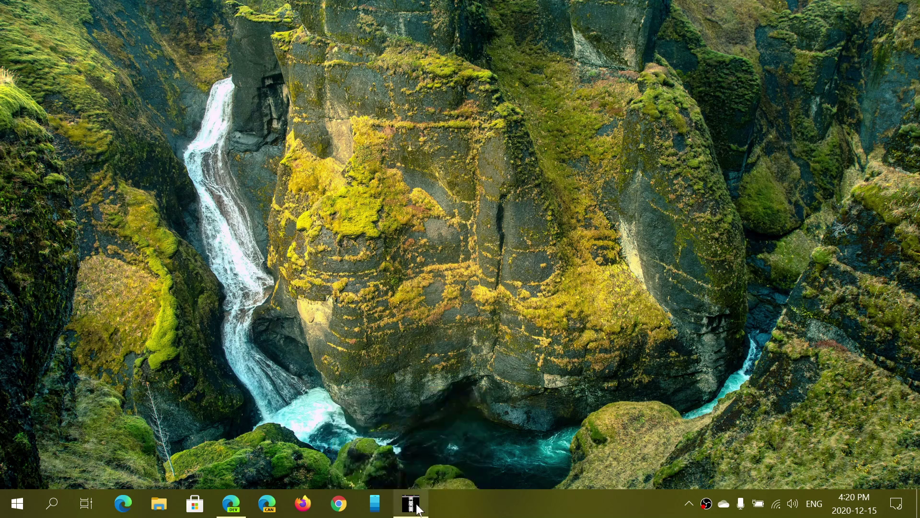
# Bring up fldigi 4.1.17 and browse the Op Mode list, leaving BPSK31 at 14.070 MHz unchanged.
pyautogui.click(416, 506)
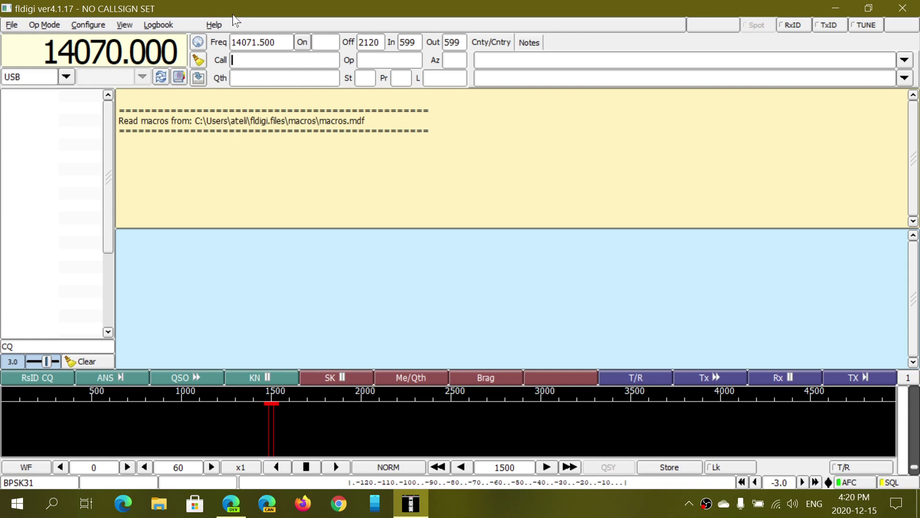
pyautogui.click(55, 26)
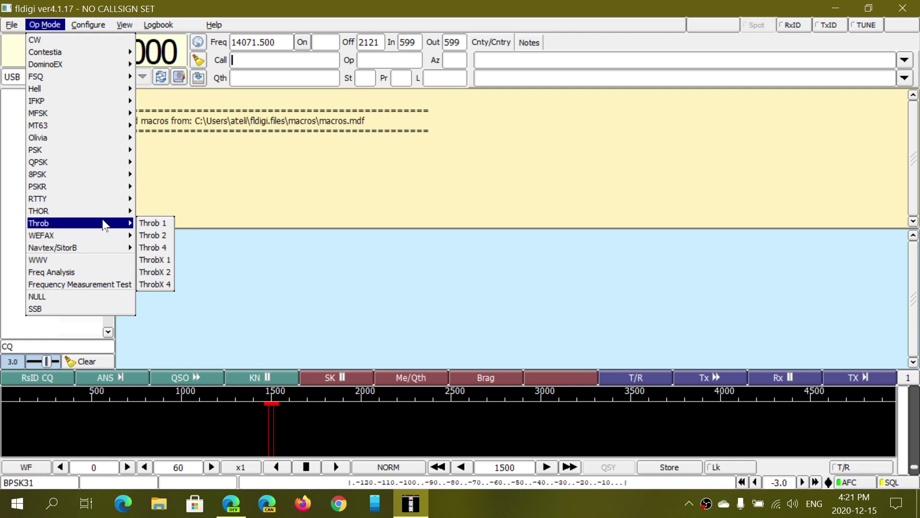
pyautogui.moveTo(79, 186)
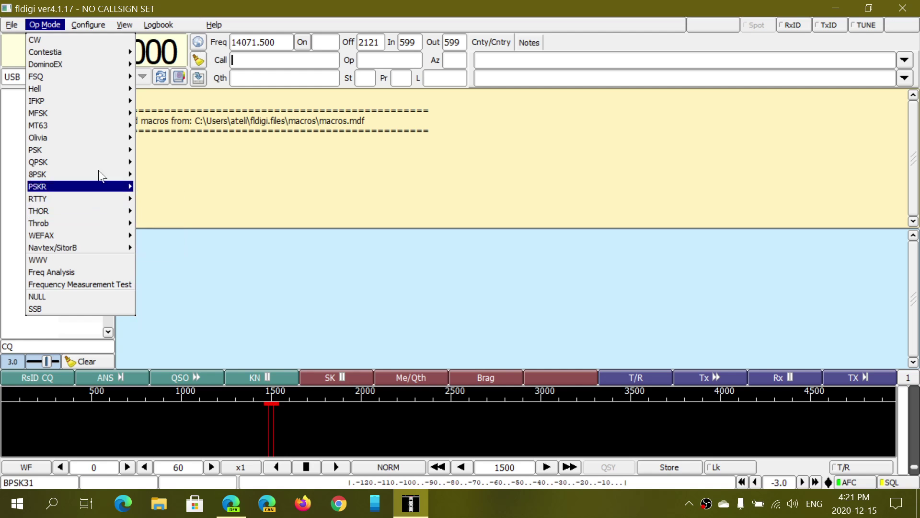
pyautogui.moveTo(45, 65)
pyautogui.click(44, 25)
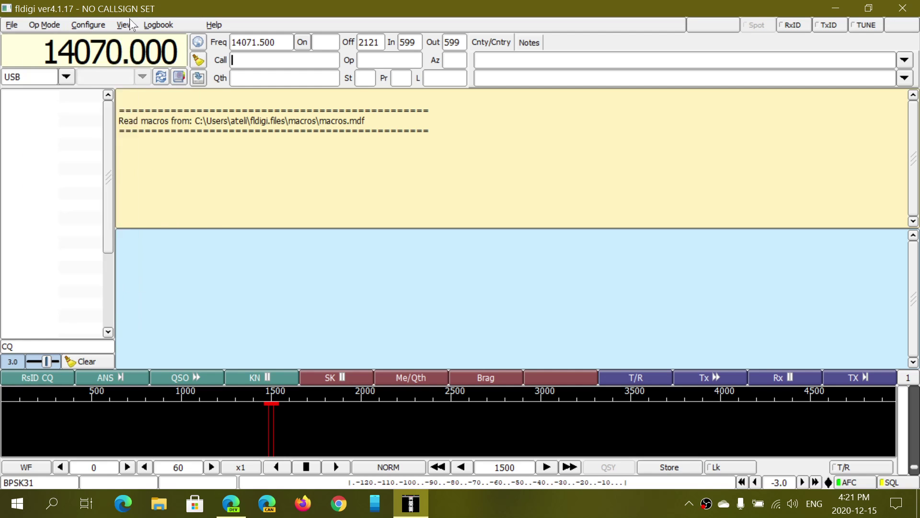
pyautogui.click(124, 25)
pyautogui.click(258, 9)
pyautogui.click(232, 503)
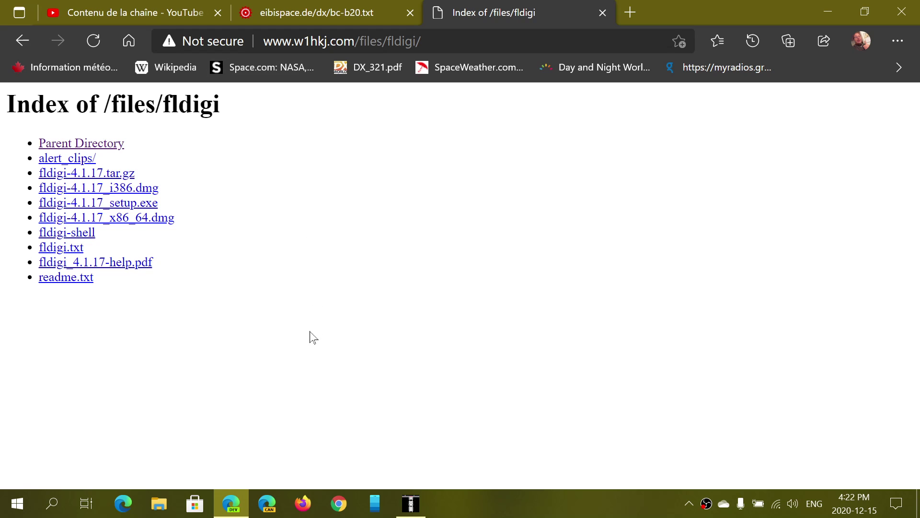
# Bring the fldigi window back to the front, still on BPSK31 at 14.070 MHz.
pyautogui.click(234, 503)
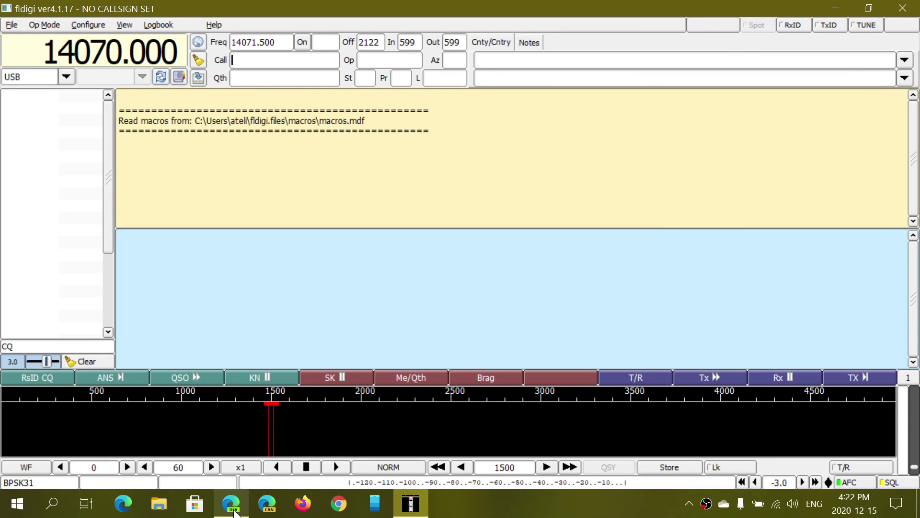